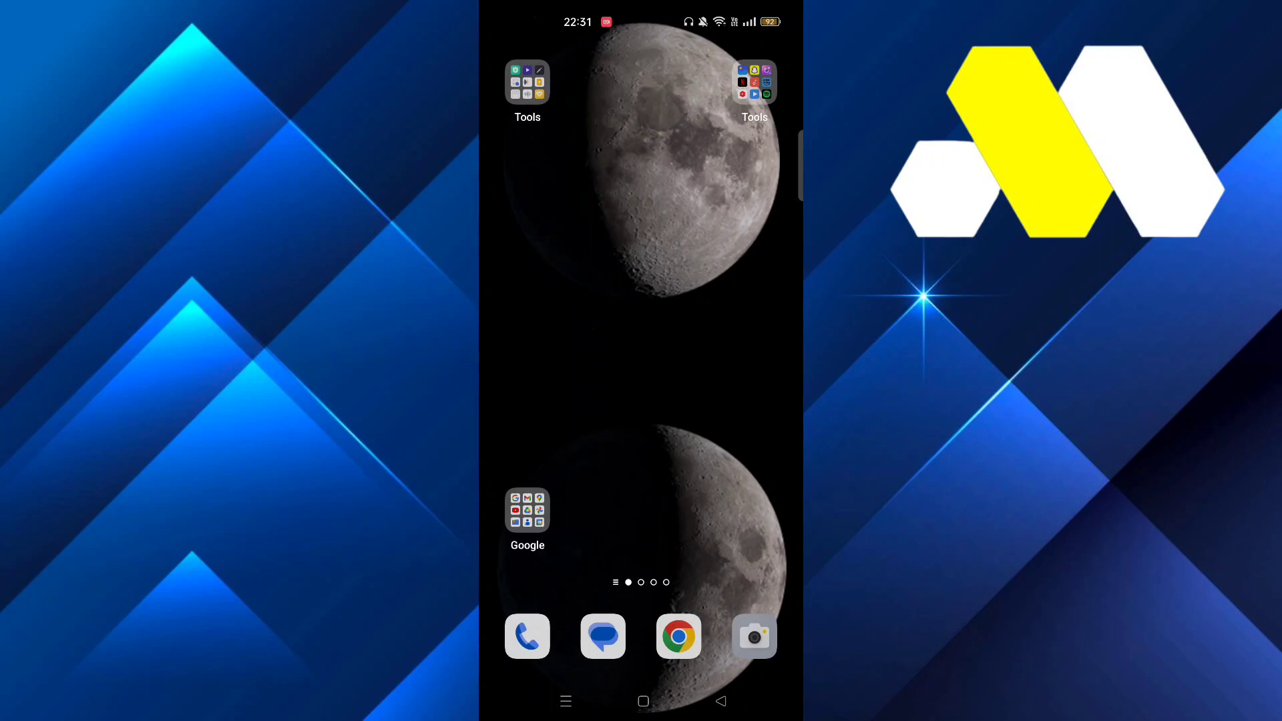
Return to Discord in Chrome after briefly checking the browser's page options menu.
{"action": "left_click", "coordinate": [678, 637]}
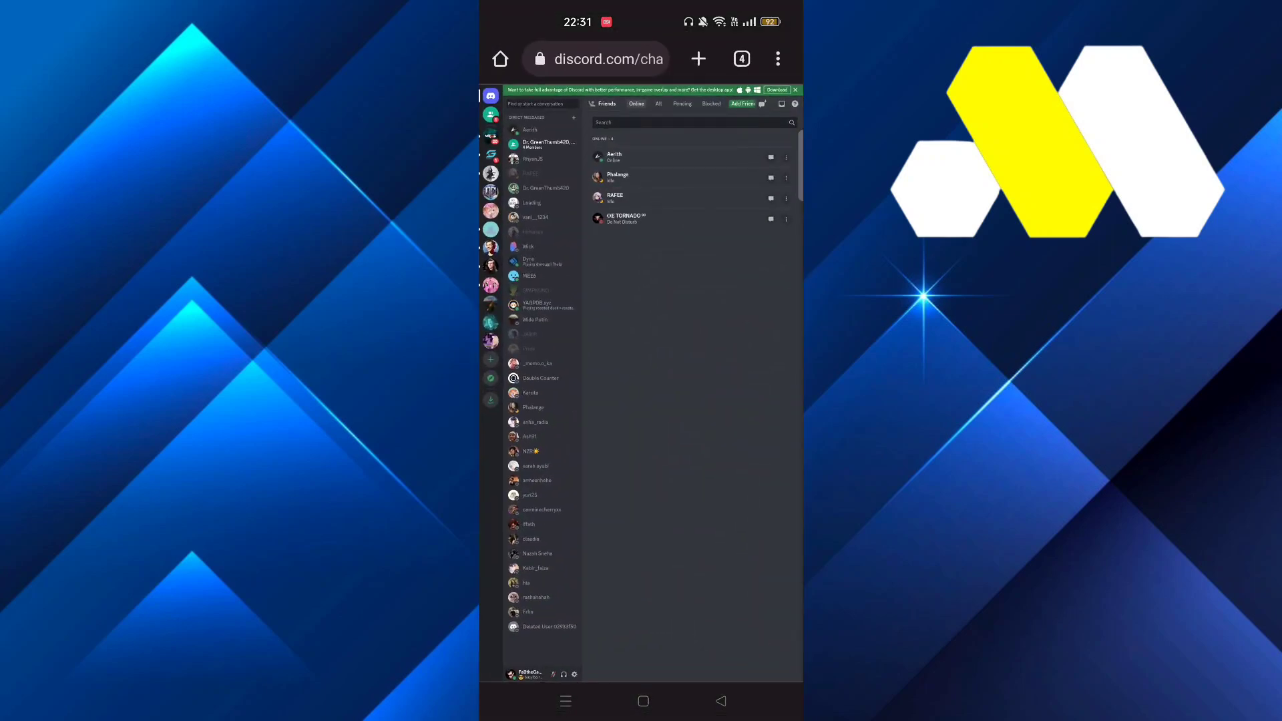
{"action": "left_click", "coordinate": [778, 59]}
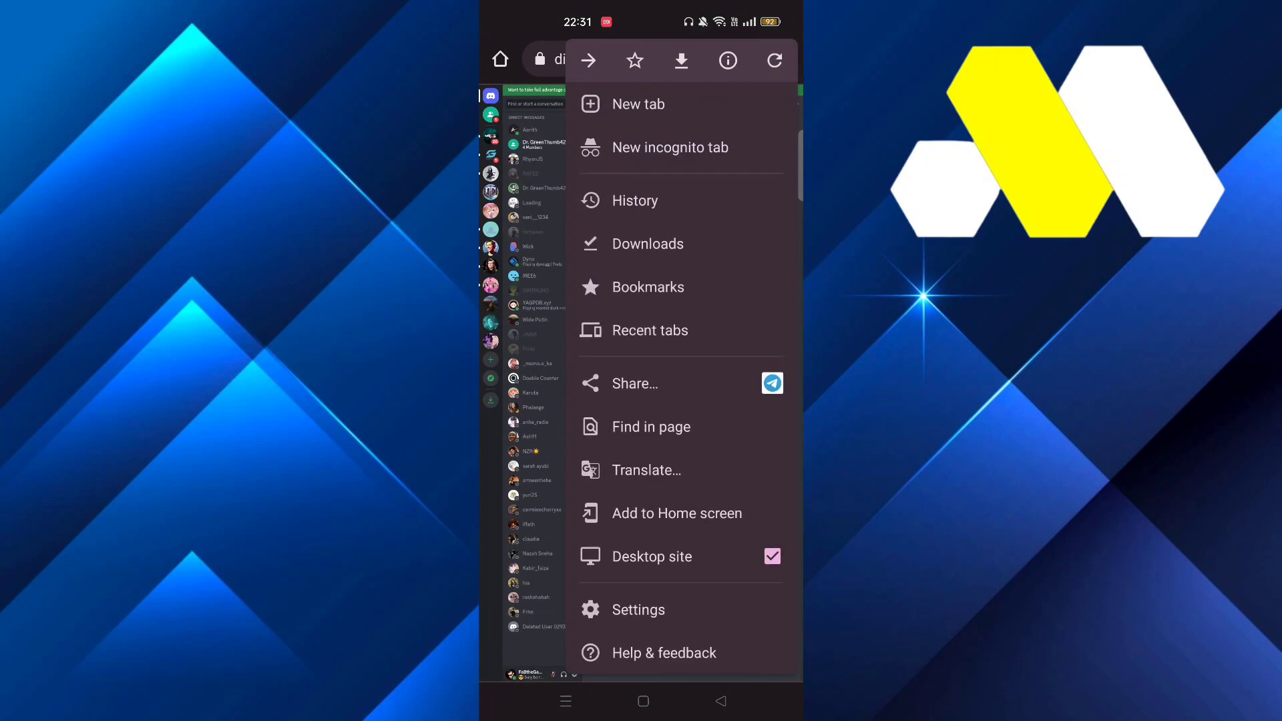
{"action": "key", "text": "Escape"}
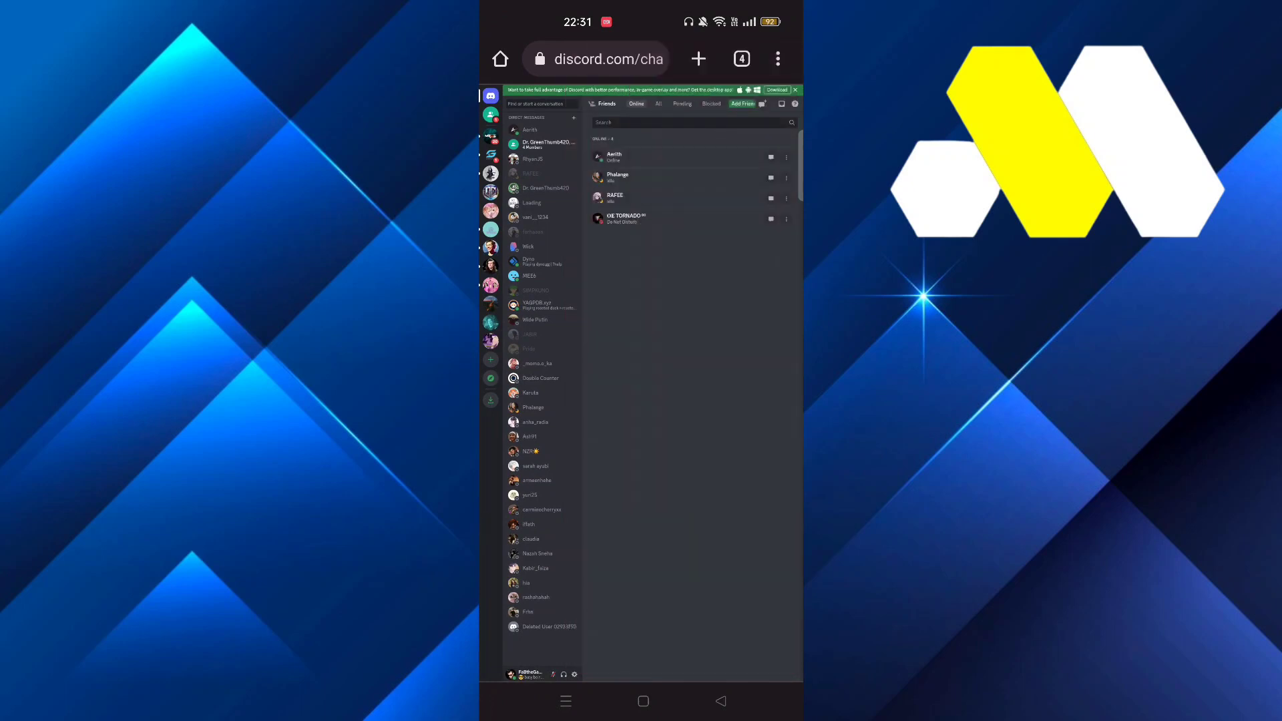
Enter Discord's user settings from the gear beside the profile.
{"action": "left_click", "coordinate": [587, 674]}
{"action": "left_click", "coordinate": [575, 675]}
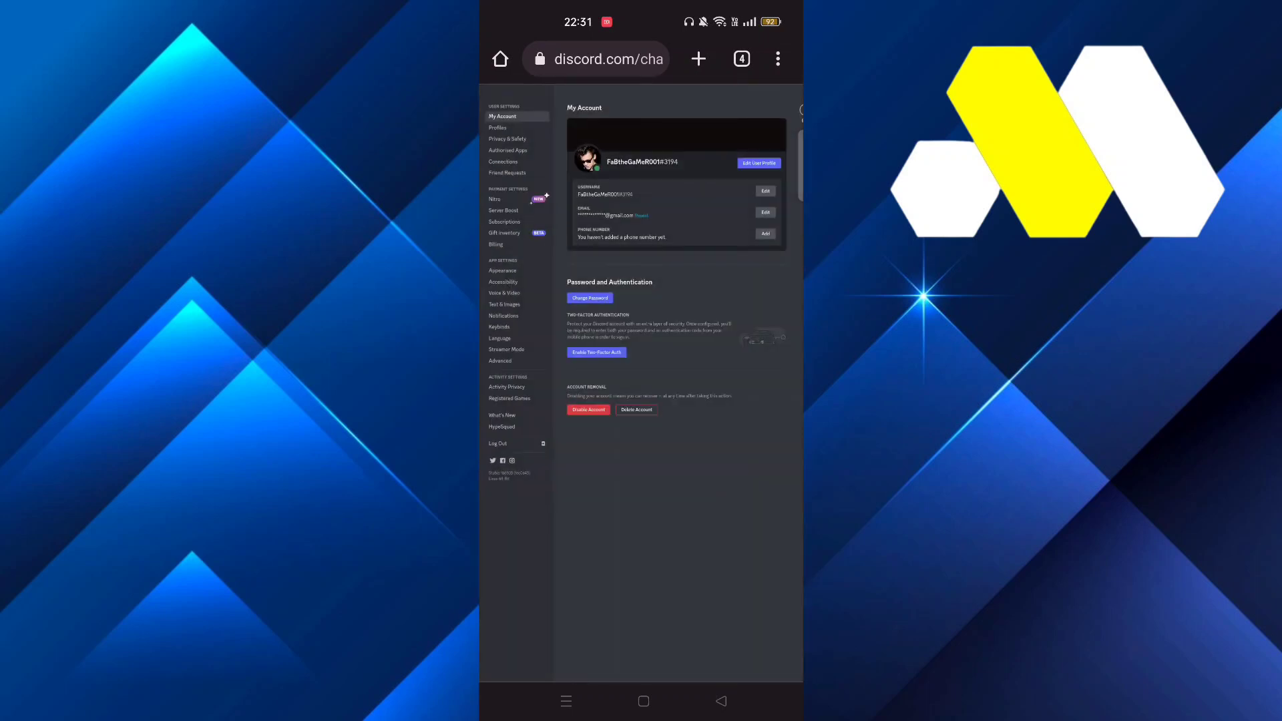
Show Privacy & Safety down to Server Privacy Defaults with the iOS age-restricted servers toggle.
{"action": "left_click", "coordinate": [532, 140]}
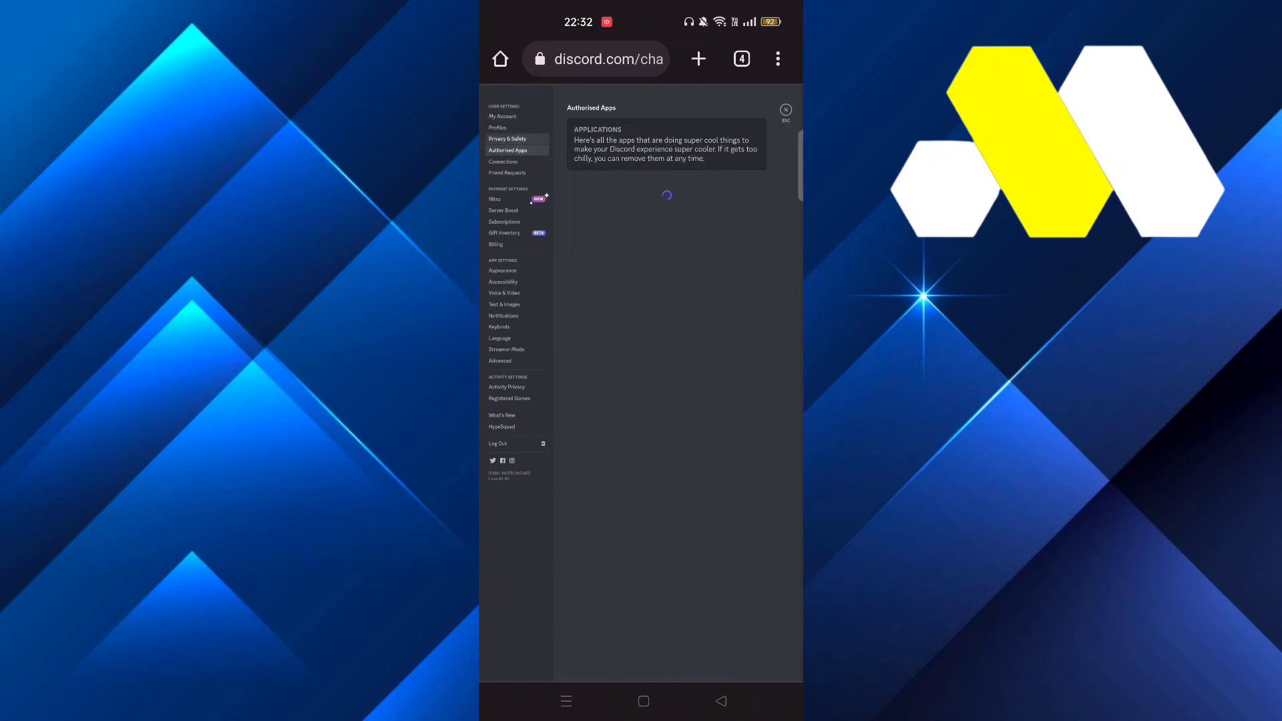
{"action": "left_click_drag", "start_coordinate": [642, 524], "coordinate": [578, 400]}
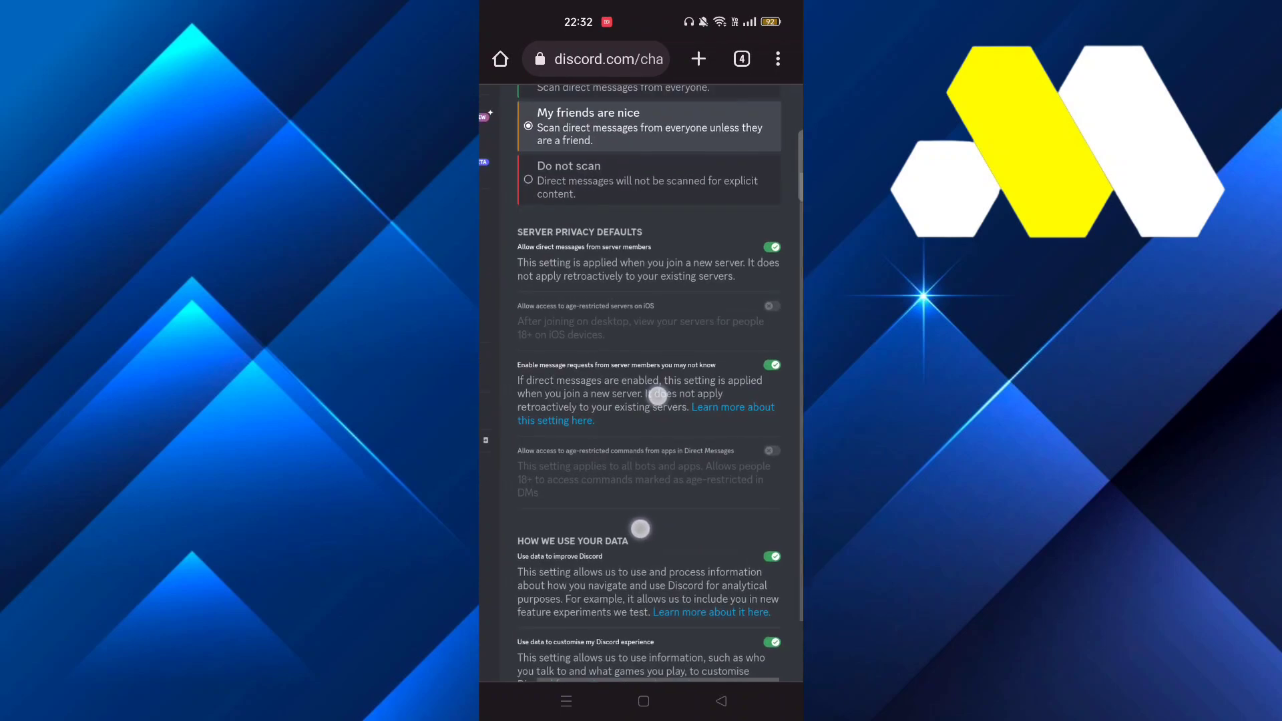
{"action": "left_click_drag", "start_coordinate": [747, 257], "coordinate": [747, 187]}
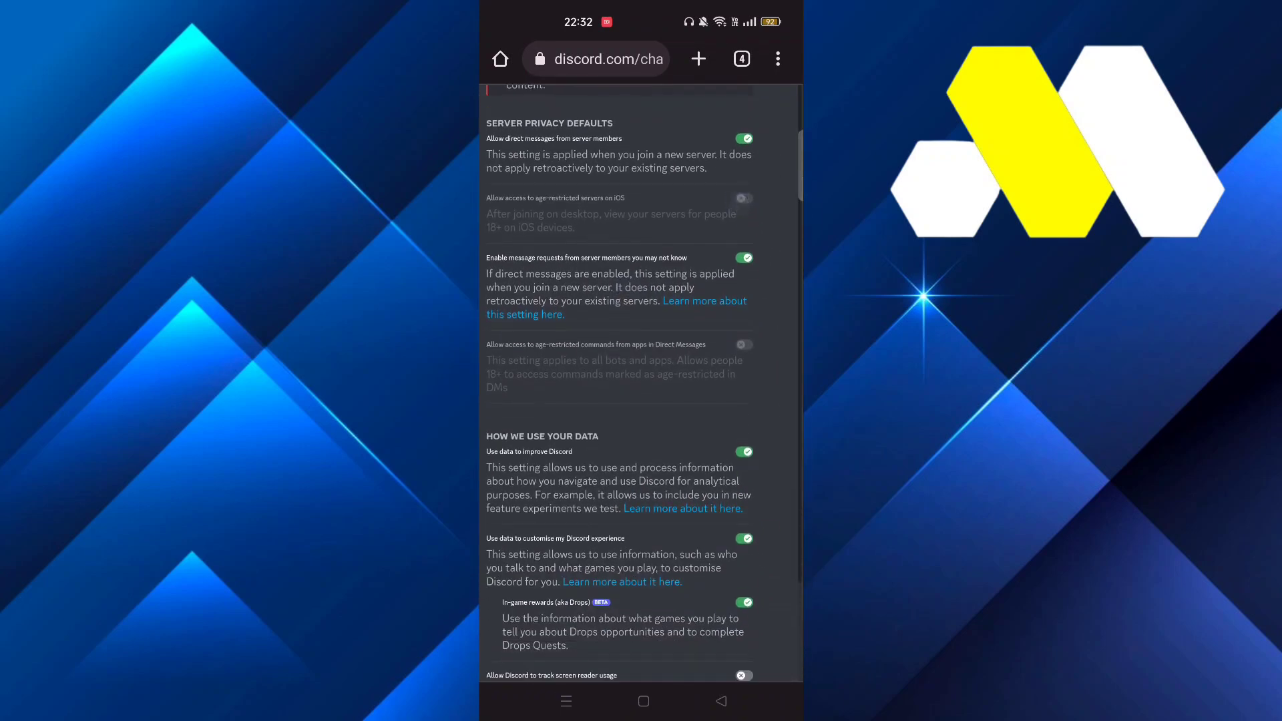